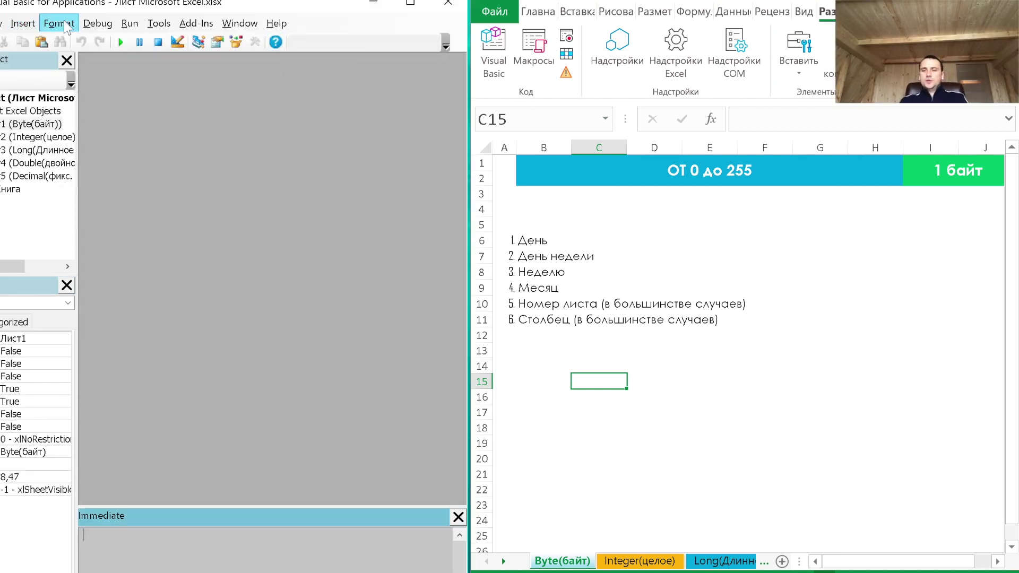
Step: Insert a new code module into the workbook's VBA project
{"action": "left_click", "coordinate": [23, 23]}
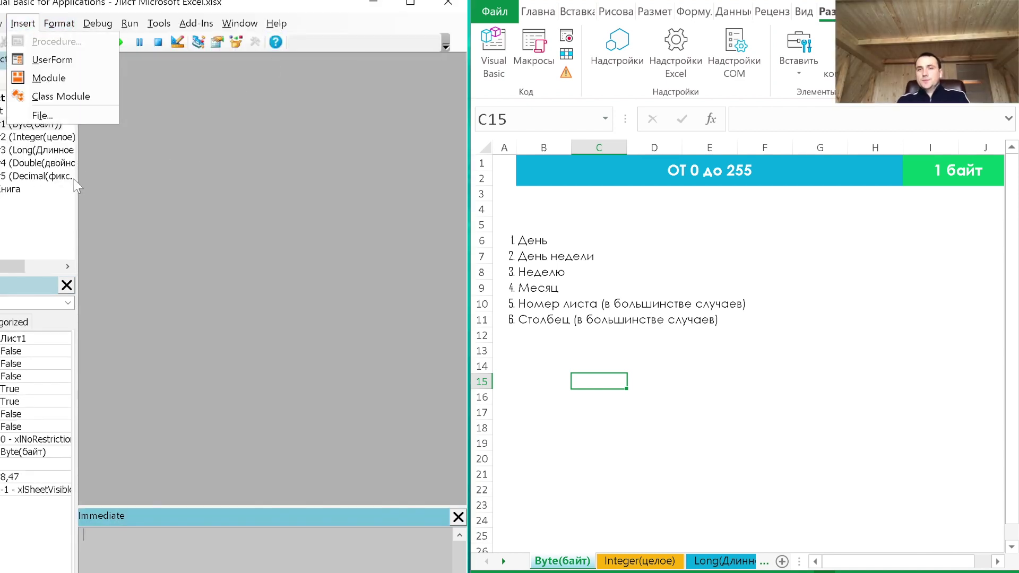
{"action": "left_click", "coordinate": [77, 80]}
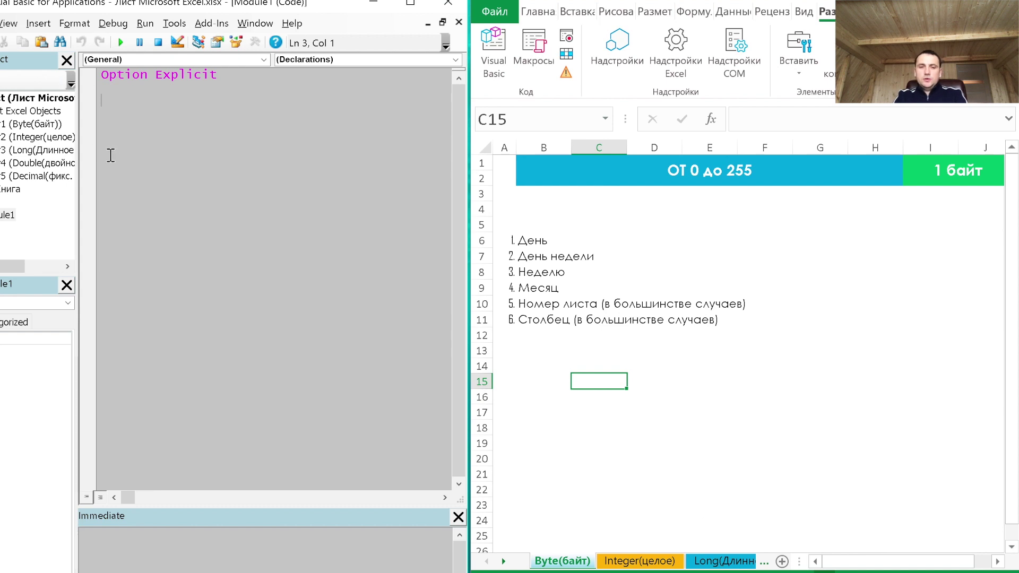
{"action": "type", "text": "Sub test("}
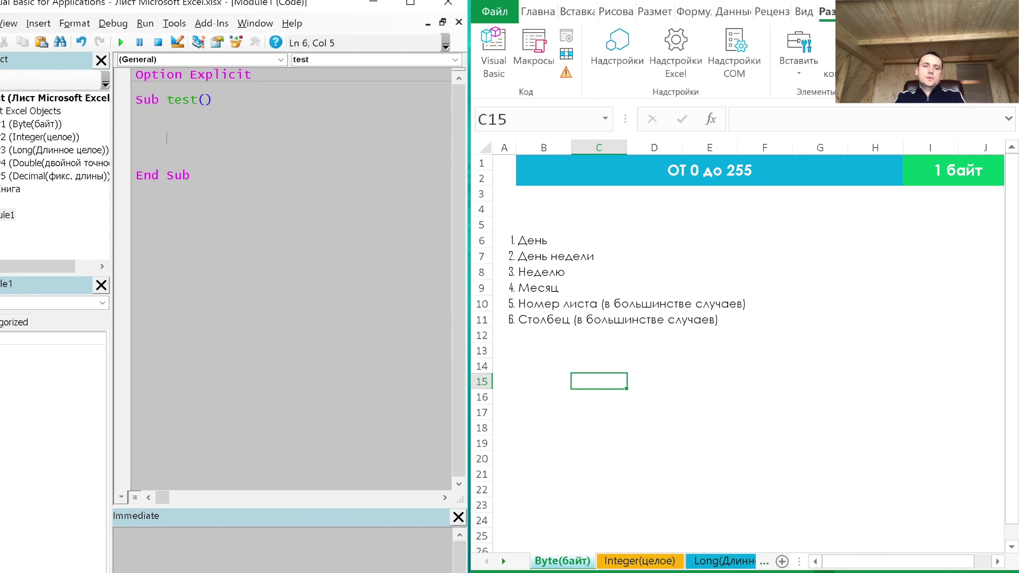
Step: Declare test As Byte, write it to Cells(1, 1), and step through so A1 shows 0
{"action": "type", "text": "dim"}
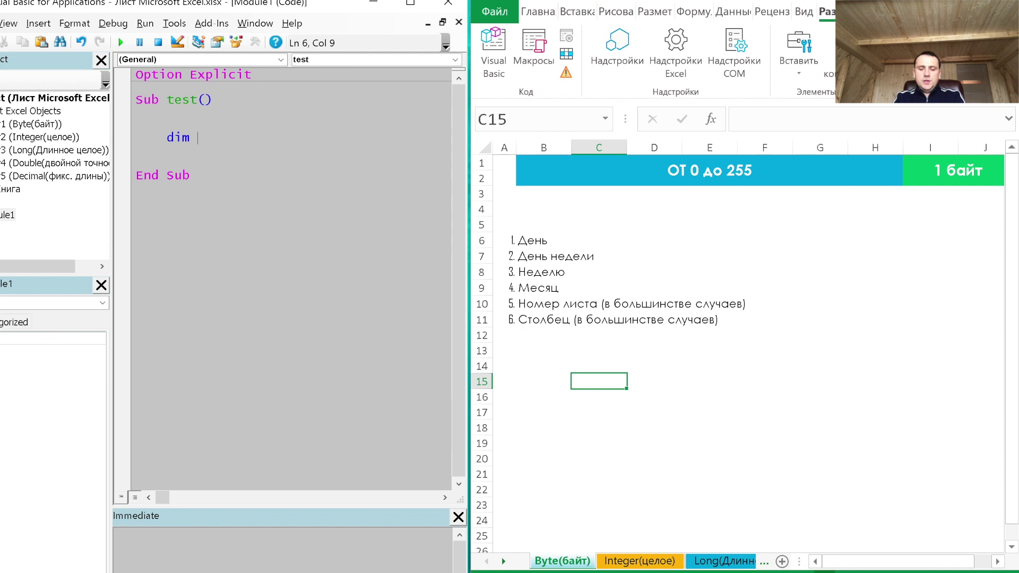
{"action": "type", "text": "test as "}
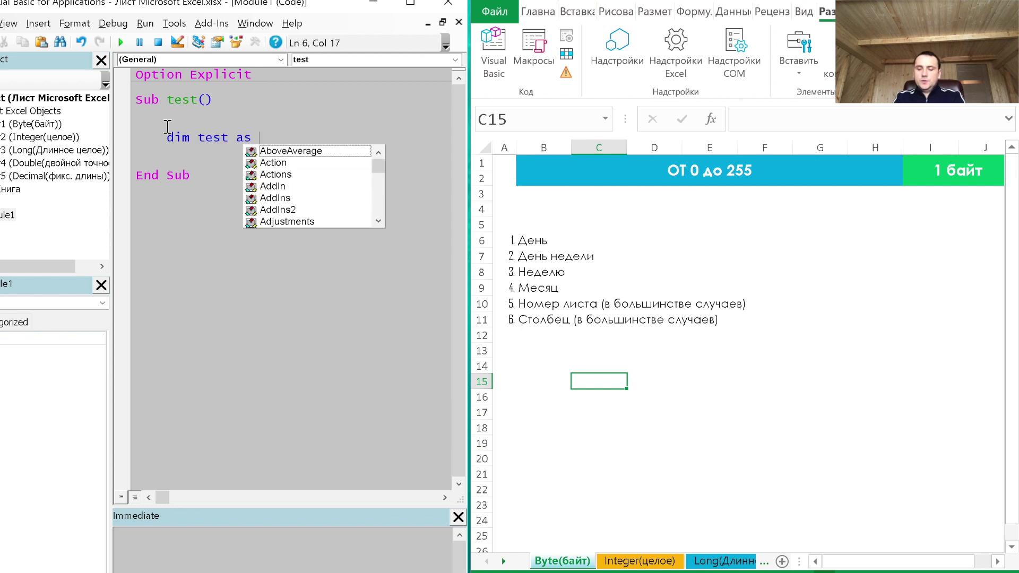
{"action": "type", "text": "byte"}
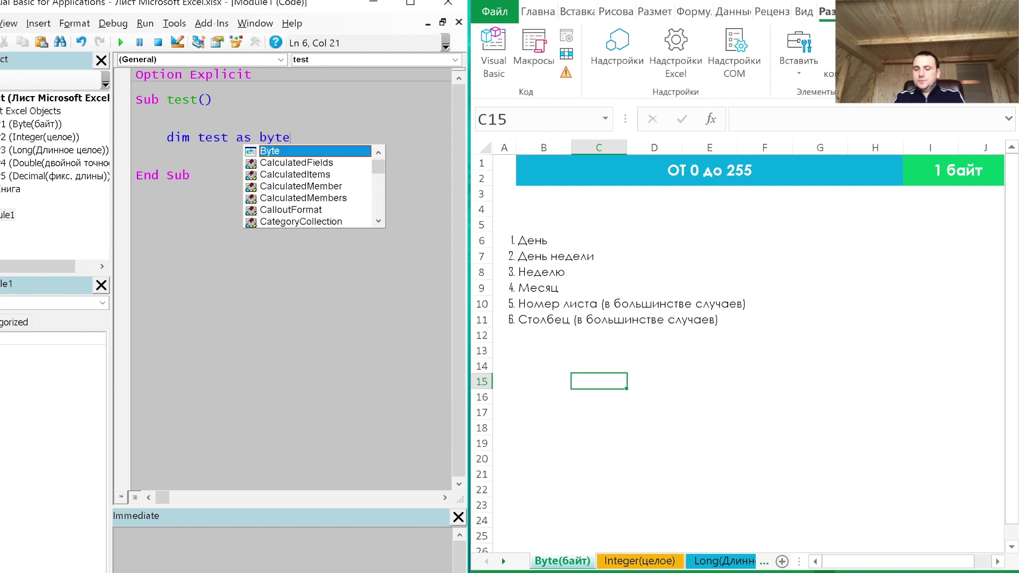
{"action": "key", "text": "Return"}
{"action": "key", "text": "Return"}
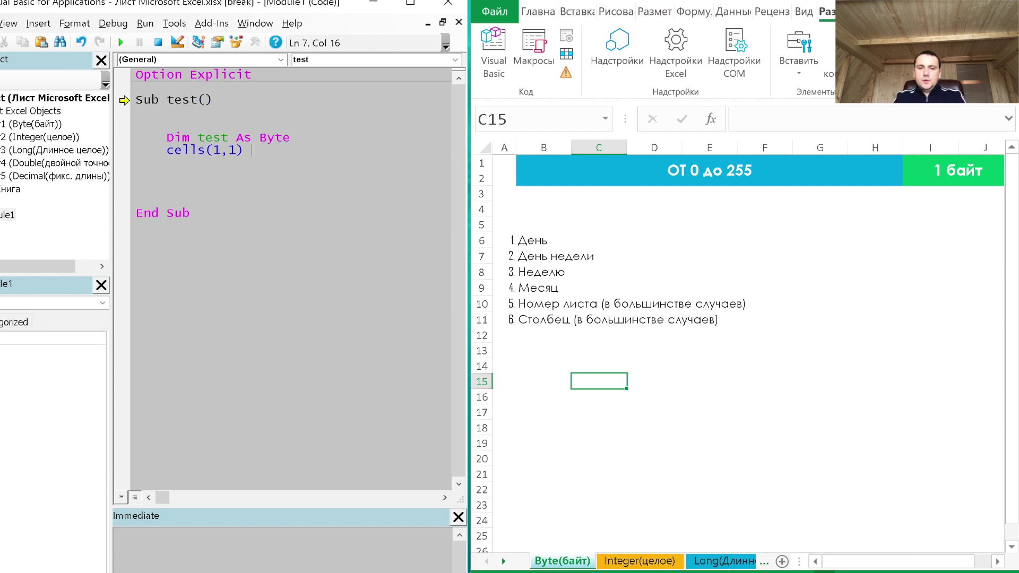
{"action": "type", "text": "= test"}
{"action": "key", "text": "Return"}
{"action": "key", "text": "F8"}
{"action": "key", "text": "F8"}
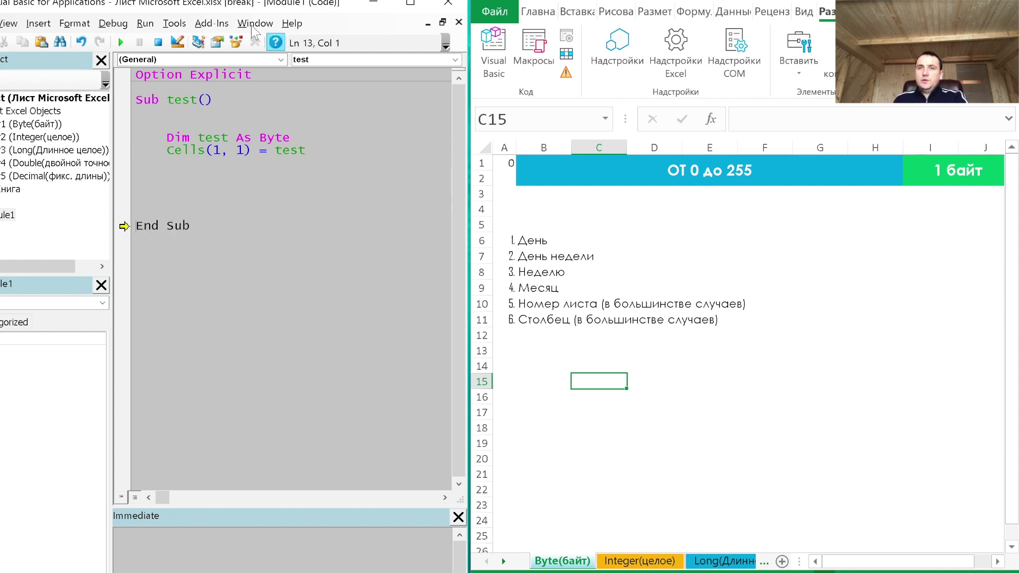
{"action": "left_click", "coordinate": [314, 146]}
Step: Add the line test = 250 below the Byte declaration
{"action": "left_click", "coordinate": [313, 133]}
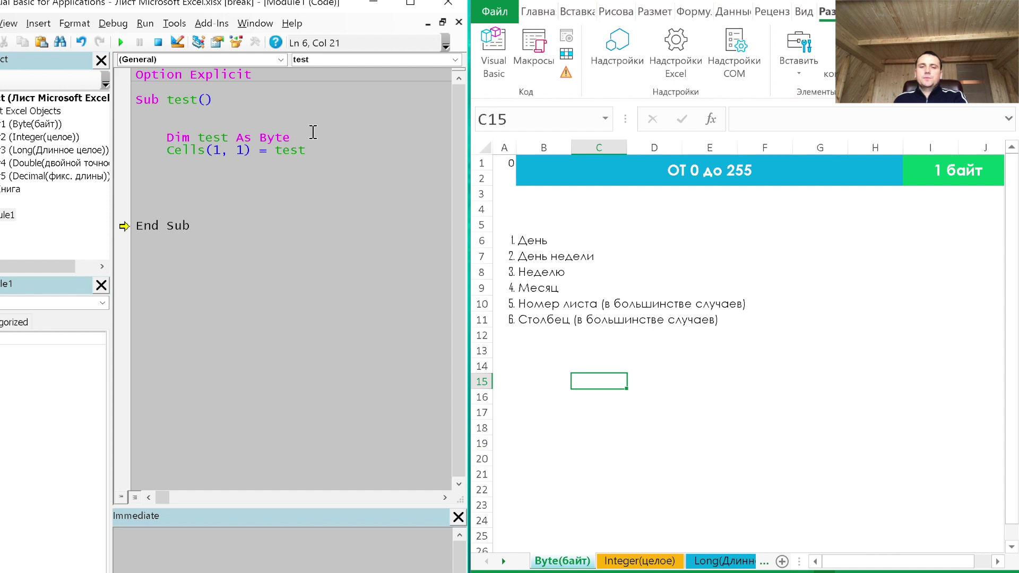
{"action": "key", "text": "Return"}
{"action": "type", "text": "test = 250"}
{"action": "key", "text": "Return"}
Step: Step through the macro with F8 so A1 updates, then view the Integer(целое) sheet
{"action": "key", "text": "F8"}
{"action": "key", "text": "F8"}
{"action": "key", "text": "F8"}
{"action": "key", "text": "F8"}
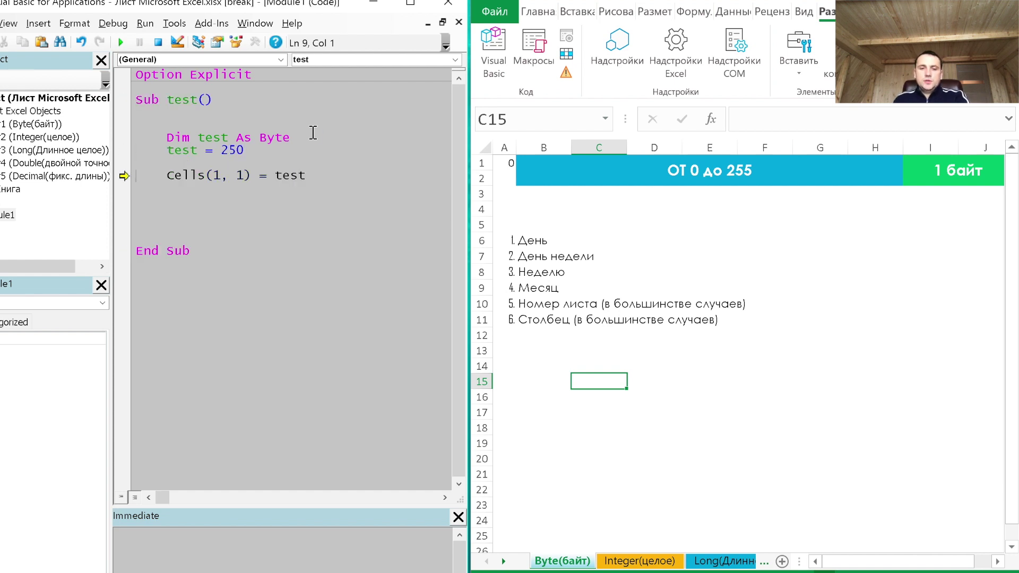
{"action": "key", "text": "F8"}
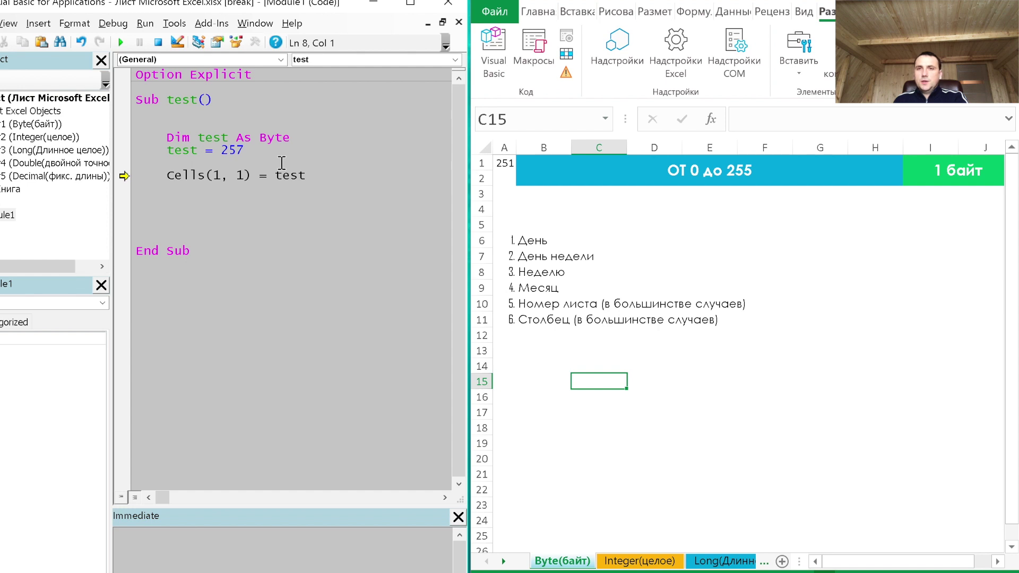
{"action": "key", "text": "F8"}
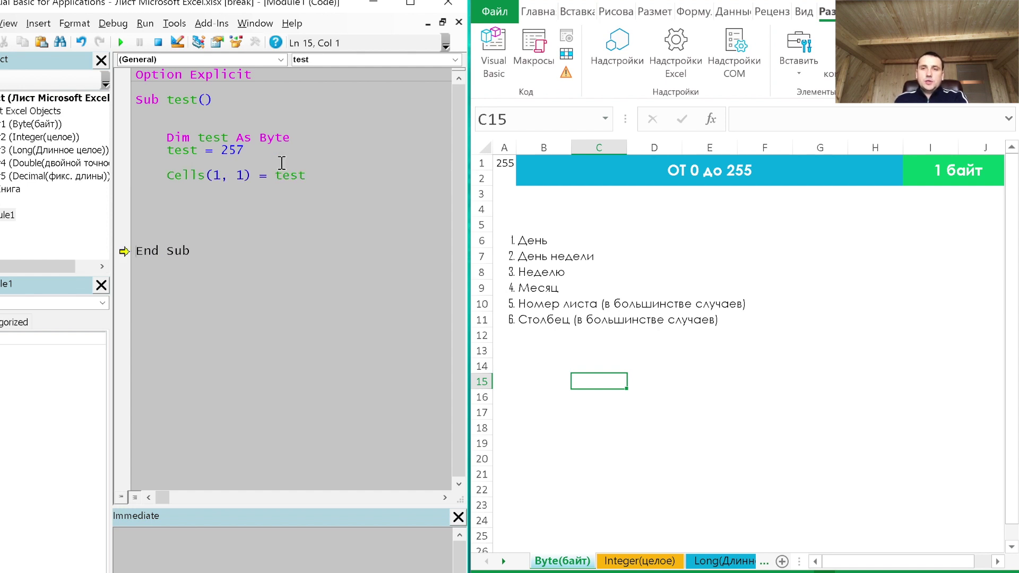
{"action": "key", "text": "F8"}
{"action": "key", "text": "F8"}
{"action": "key", "text": "F8"}
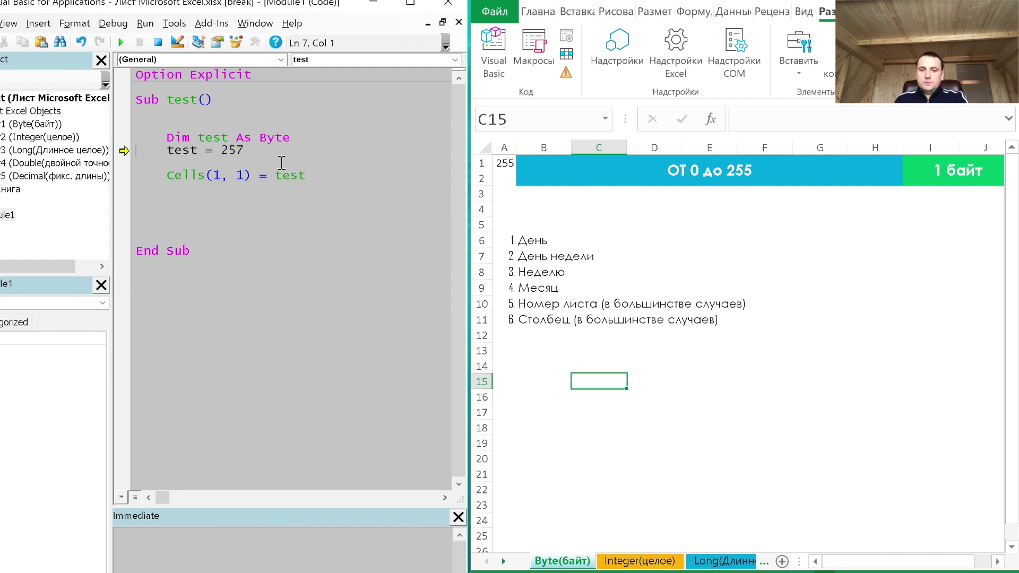
{"action": "key", "text": "F8"}
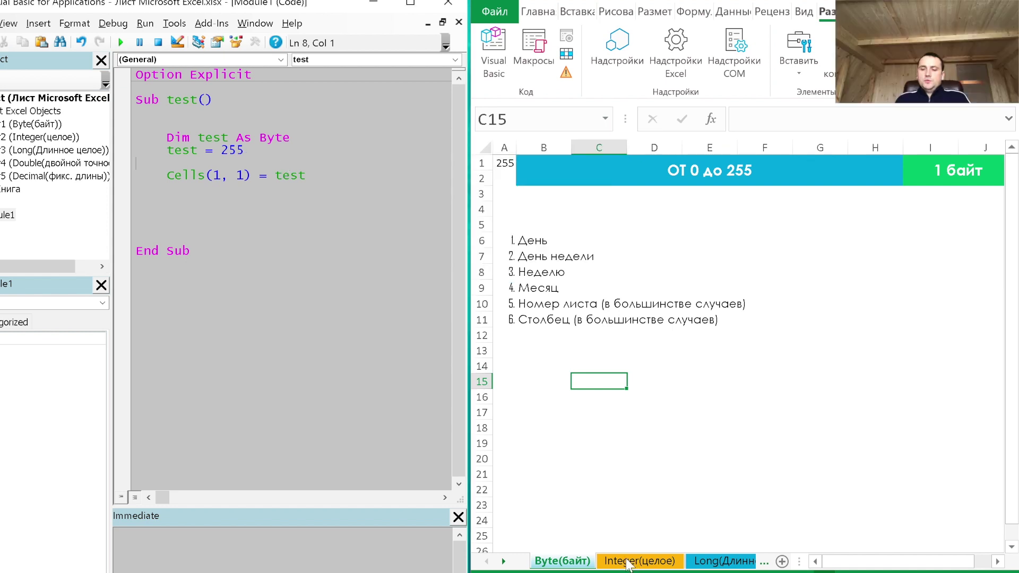
{"action": "left_click", "coordinate": [628, 562]}
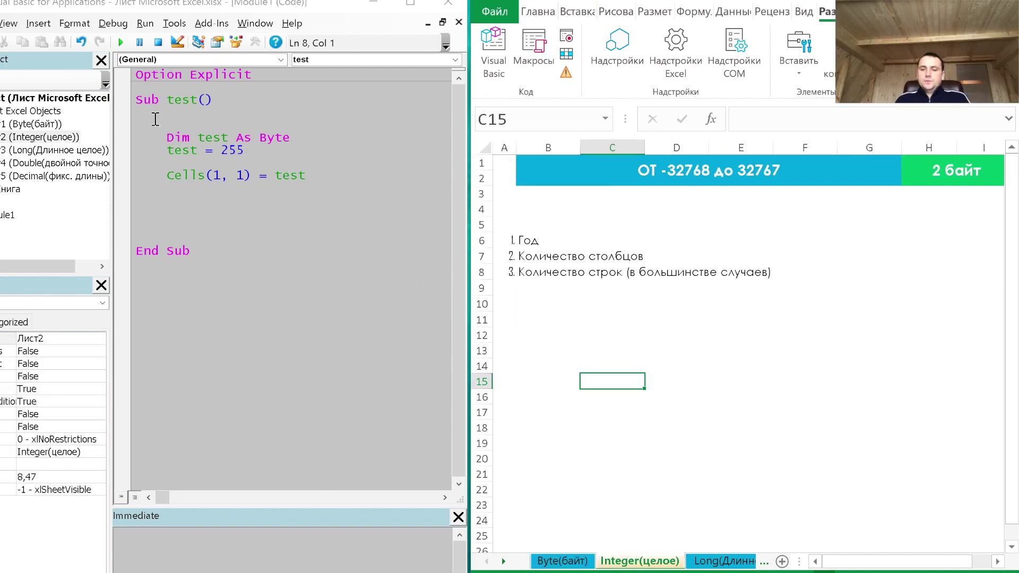
Step: Change the declaration to Dim test As Integer and select the assigned value 255
{"action": "double_click", "coordinate": [273, 140]}
{"action": "type", "text": "inte"}
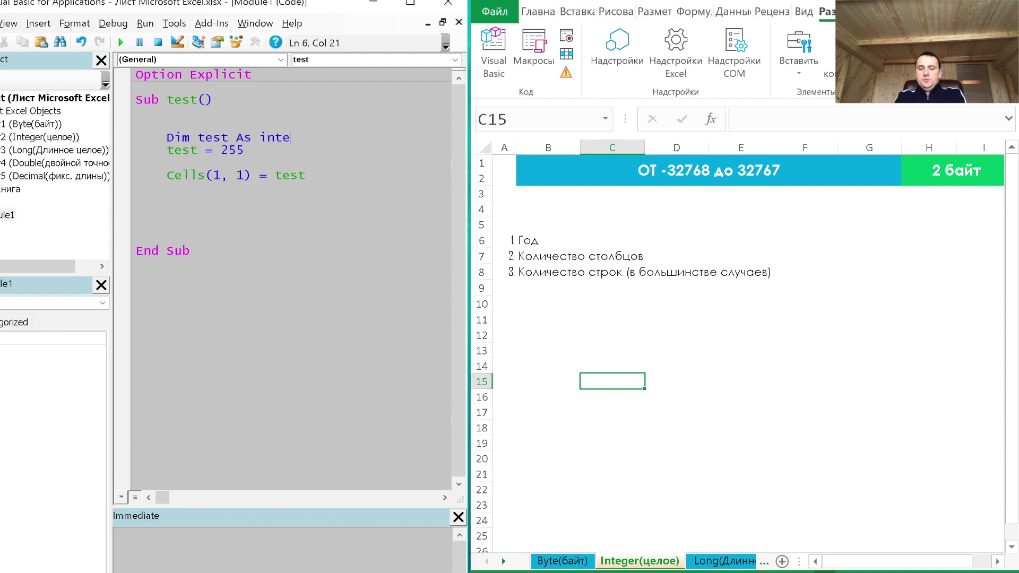
{"action": "type", "text": "ger"}
{"action": "left_click", "coordinate": [244, 150]}
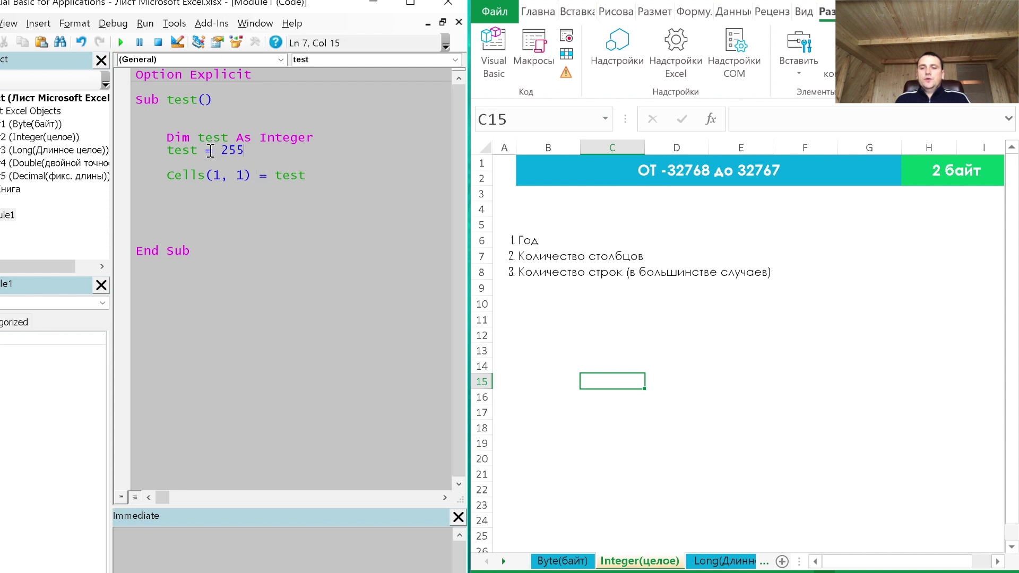
{"action": "left_click_drag", "start_coordinate": [222, 151], "coordinate": [244, 151]}
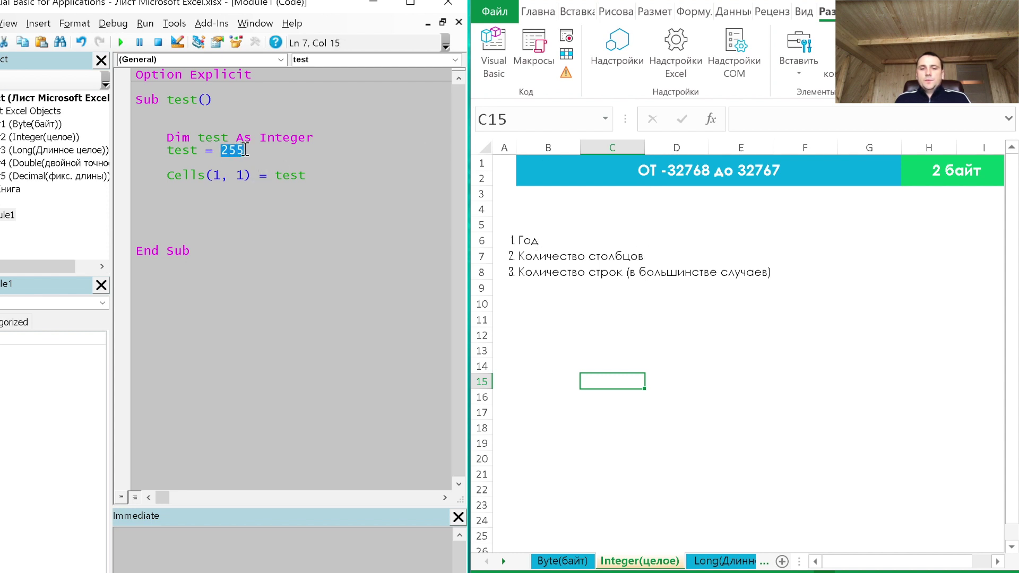
Step: Assign test 32767 and replace the Cells(1, 1) line with MsgBox test
{"action": "type", "text": "32767"}
{"action": "key", "text": "F8"}
{"action": "key", "text": "F8"}
{"action": "key", "text": "F8"}
{"action": "key", "text": "F8"}
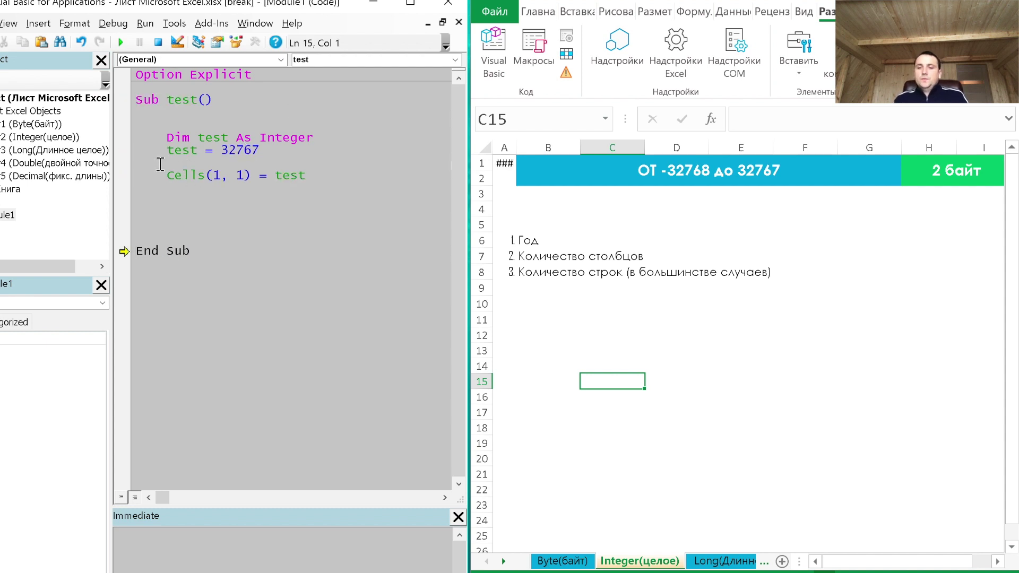
{"action": "left_click_drag", "start_coordinate": [160, 164], "coordinate": [310, 175]}
{"action": "type", "text": "t"}
{"action": "type", "text": "MsgBox test"}
Step: Reset the paused macro, run it with F5, and dismiss the 32767 message box
{"action": "key", "text": "F8"}
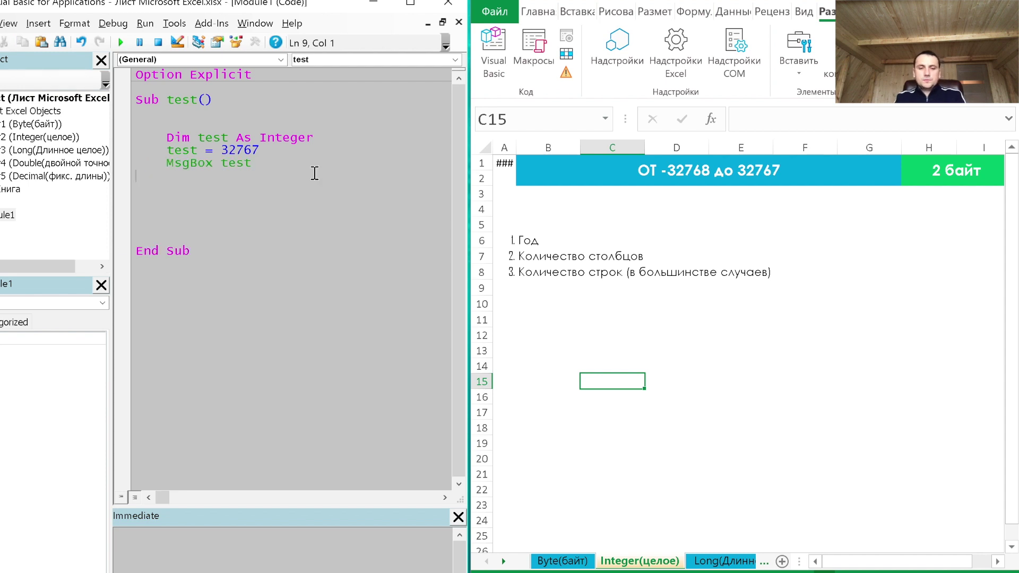
{"action": "key", "text": "F5"}
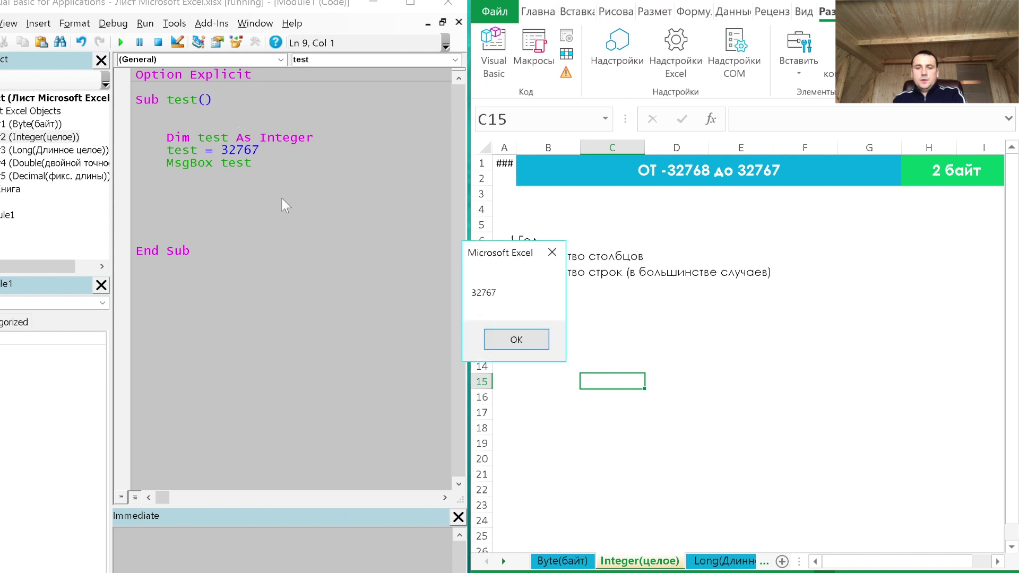
{"action": "left_click", "coordinate": [517, 340]}
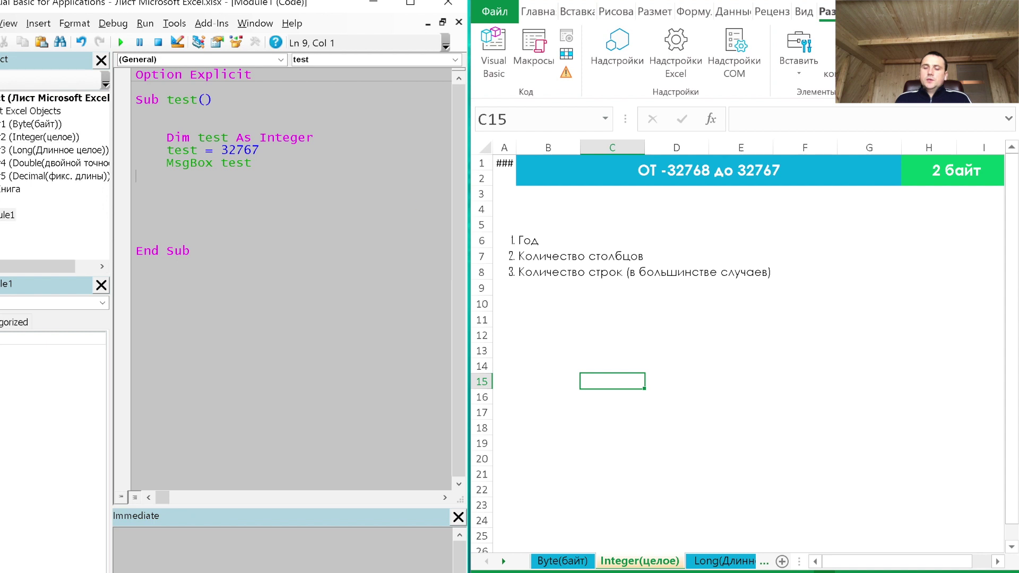
Step: Browse the Long, Byte and Integer sheets, then open the Double(двойной точности) sheet and select B10
{"action": "left_click", "coordinate": [712, 563]}
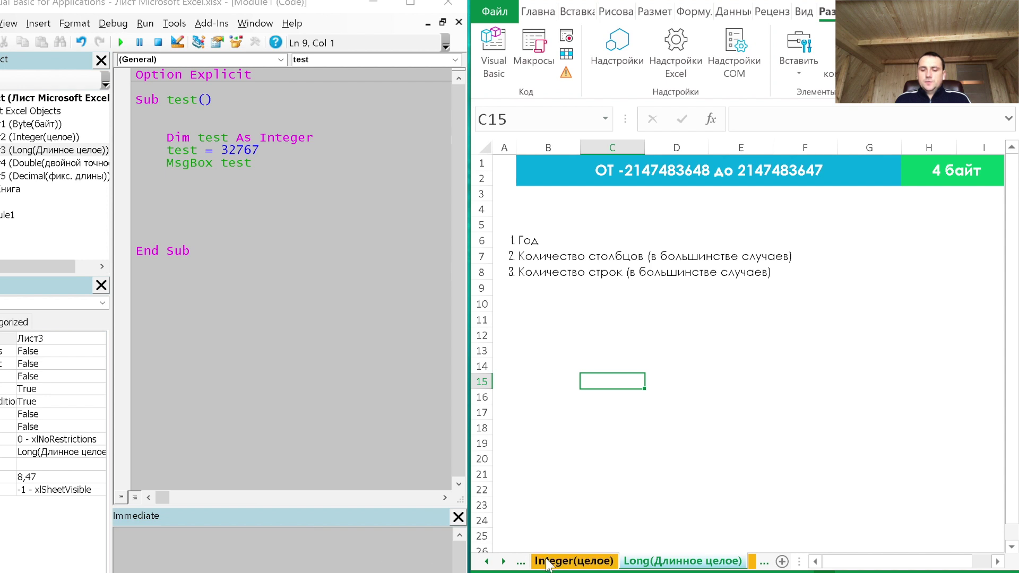
{"action": "left_click", "coordinate": [487, 561]}
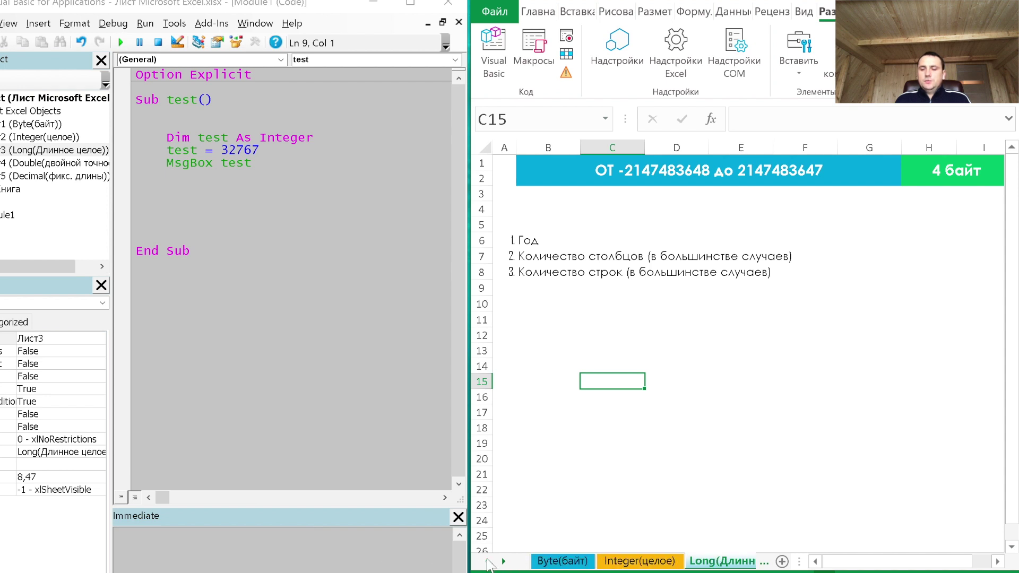
{"action": "left_click", "coordinate": [563, 561]}
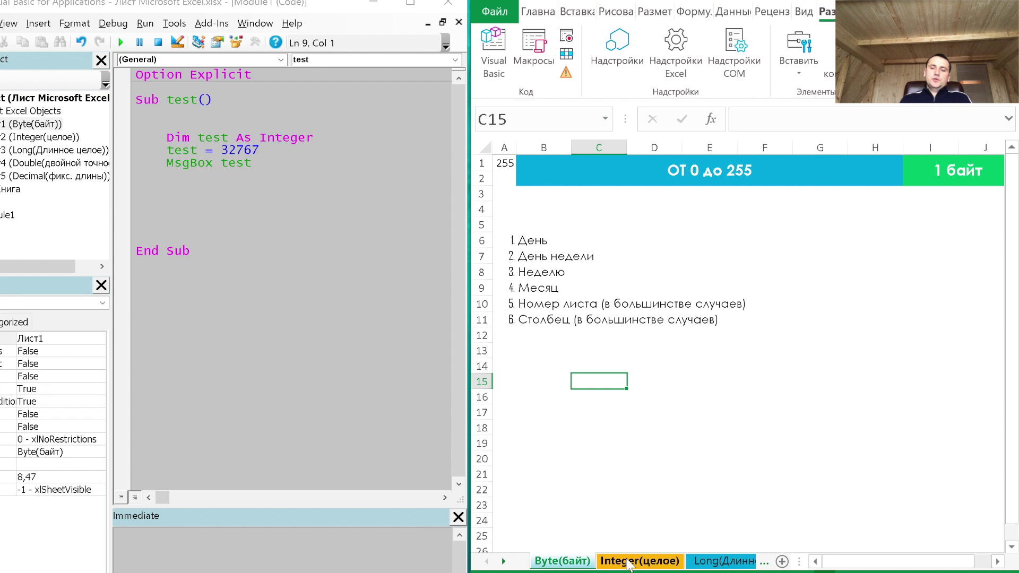
{"action": "left_click", "coordinate": [615, 562]}
{"action": "left_click", "coordinate": [722, 561]}
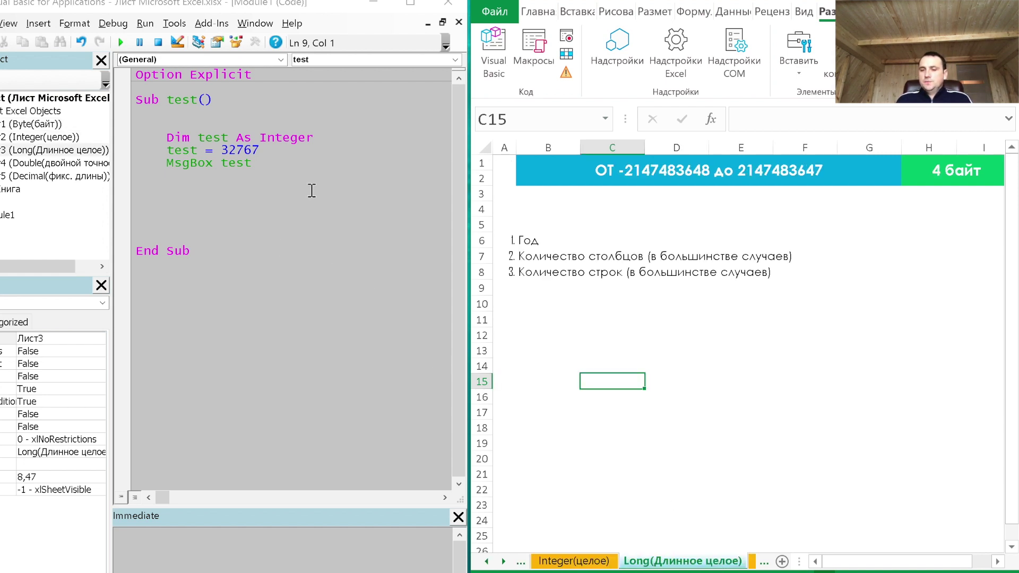
{"action": "key", "text": "ctrl+Page_Down"}
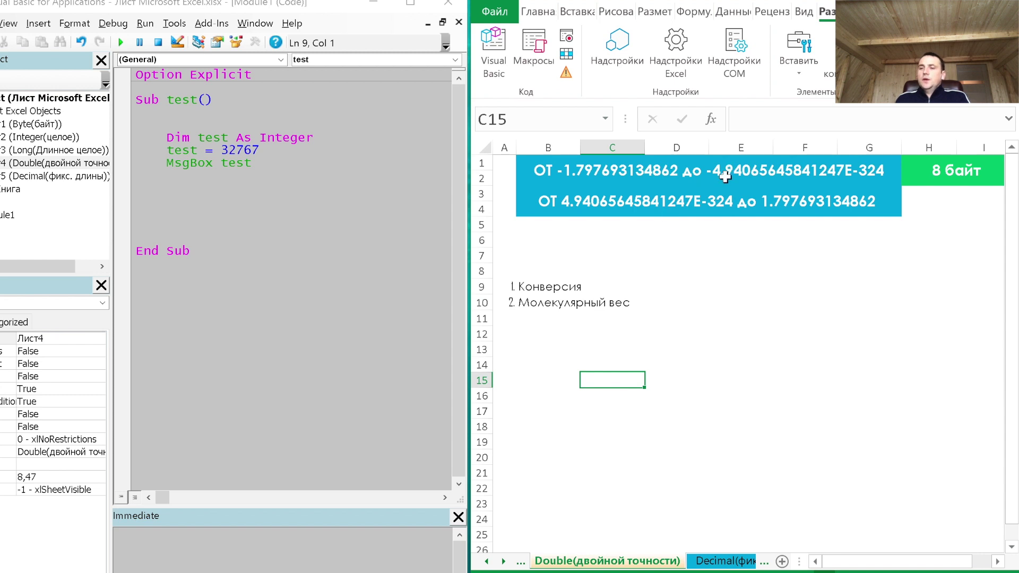
{"action": "left_click", "coordinate": [541, 307]}
Step: Change test's declared type from Integer to Double
{"action": "left_click", "coordinate": [537, 286]}
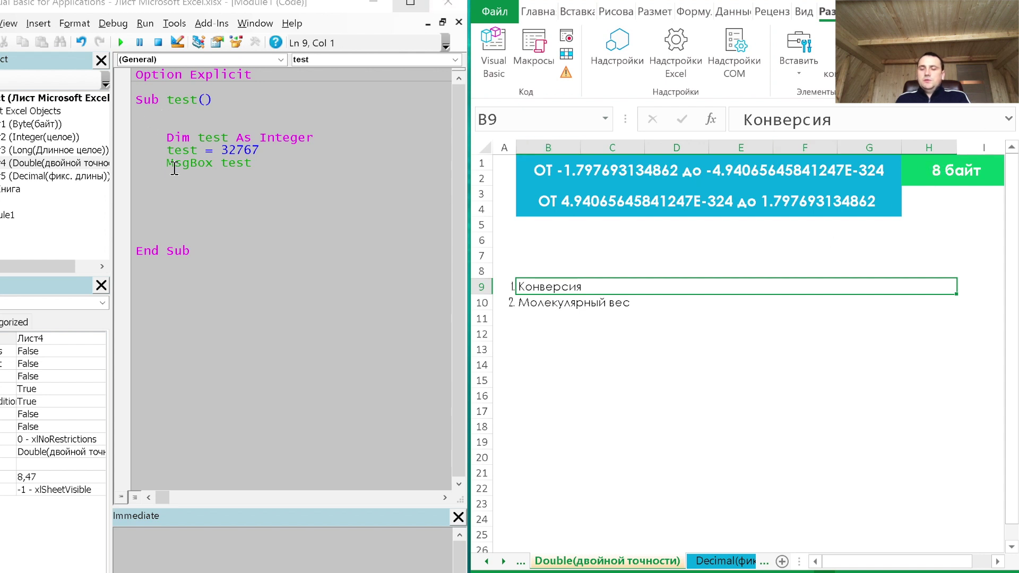
{"action": "left_click_drag", "start_coordinate": [169, 134], "coordinate": [268, 164]}
{"action": "left_click", "coordinate": [275, 162]}
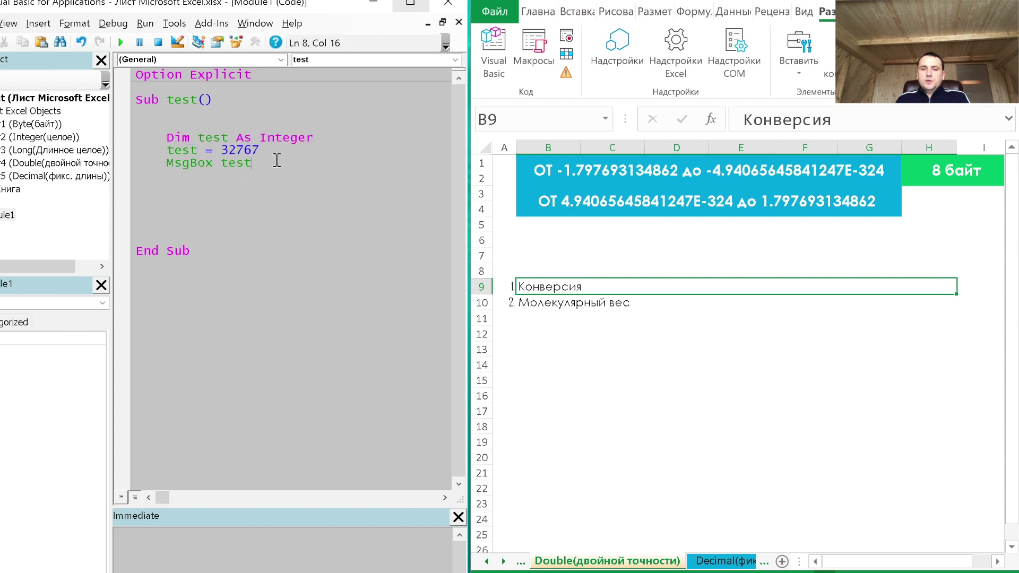
{"action": "double_click", "coordinate": [276, 138]}
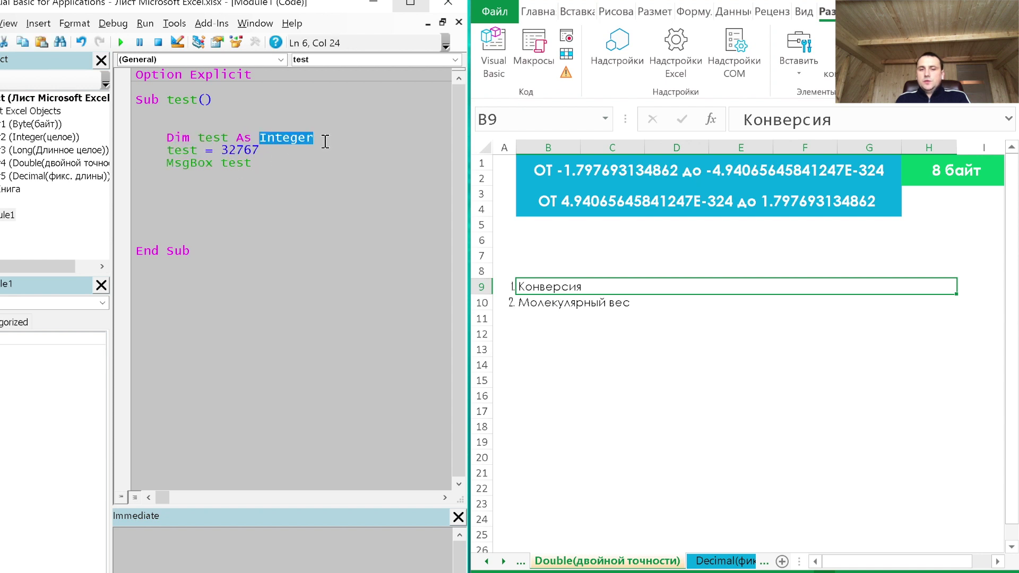
{"action": "type", "text": "dbo"}
{"action": "key", "text": "BackSpace"}
{"action": "key", "text": "BackSpace"}
{"action": "type", "text": "obu"}
{"action": "key", "text": "BackSpace"}
{"action": "key", "text": "BackSpace"}
{"action": "type", "text": "uble"}
Step: Make the value 32767.38484, run the macro to show it, then extend it with 434334
{"action": "key", "text": "Down"}
{"action": "type", "text": "."}
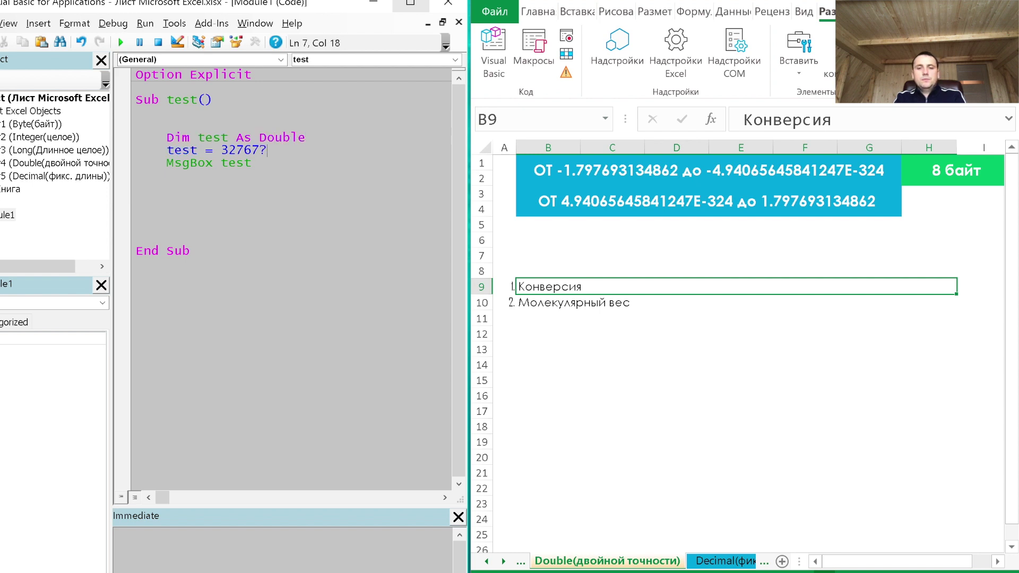
{"action": "type", "text": "38484"}
{"action": "key", "text": "F8"}
{"action": "key", "text": "Down"}
{"action": "left_click", "coordinate": [121, 42]}
{"action": "left_click", "coordinate": [515, 340]}
{"action": "left_click", "coordinate": [307, 153]}
{"action": "type", "text": "434334"}
{"action": "left_click", "coordinate": [120, 42]}
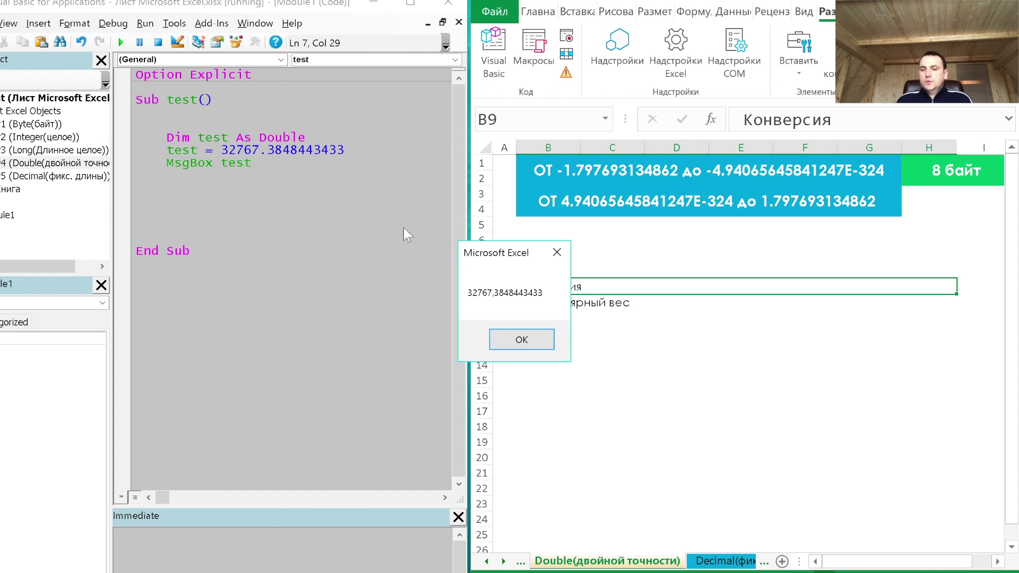
{"action": "key", "text": "Return"}
{"action": "left_click", "coordinate": [373, 154]}
{"action": "type", "text": "8"}
{"action": "left_click", "coordinate": [312, 200]}
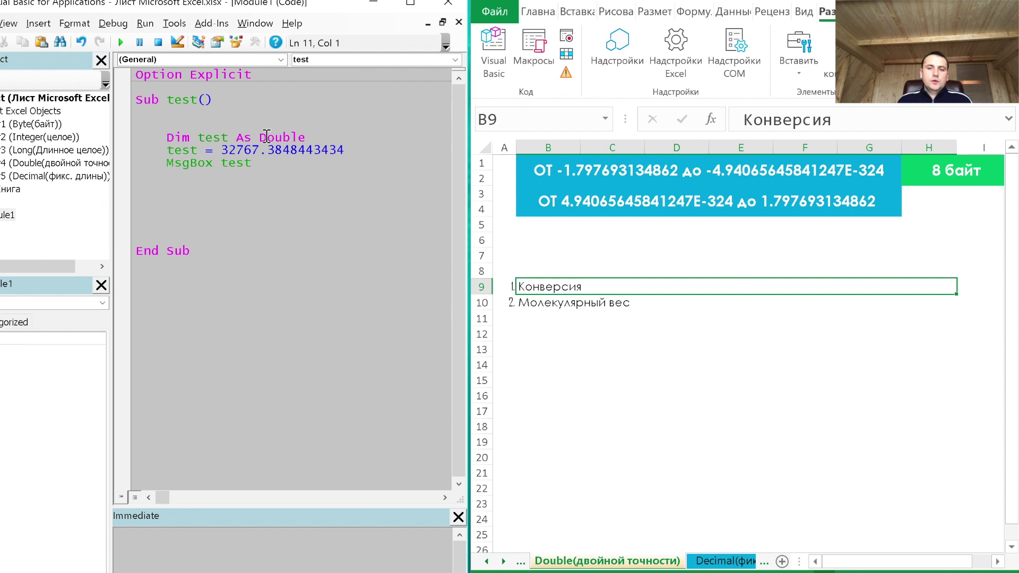
Step: Break and then reset the macro to leave break mode
{"action": "left_click", "coordinate": [345, 150]}
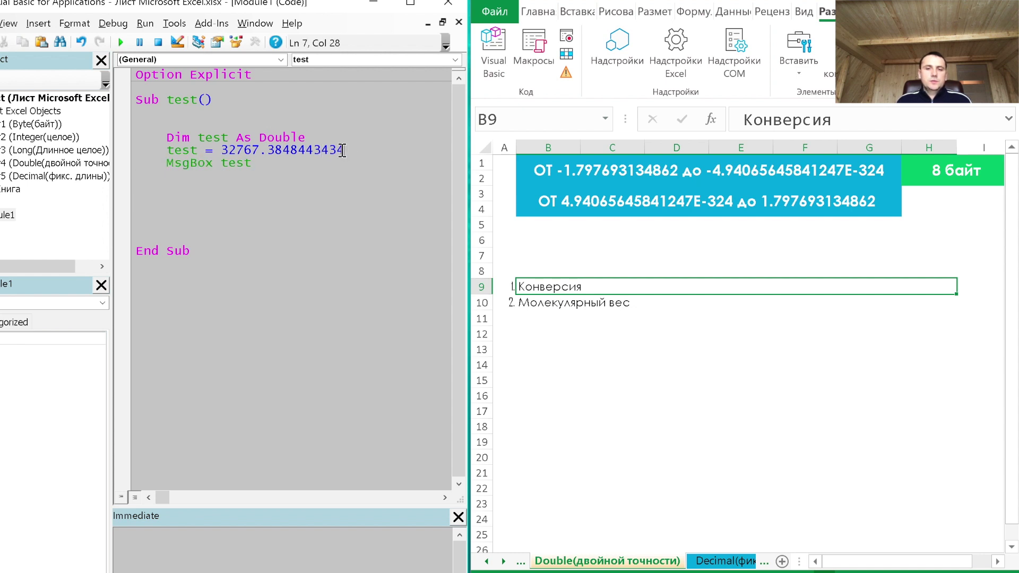
{"action": "left_click", "coordinate": [146, 42]}
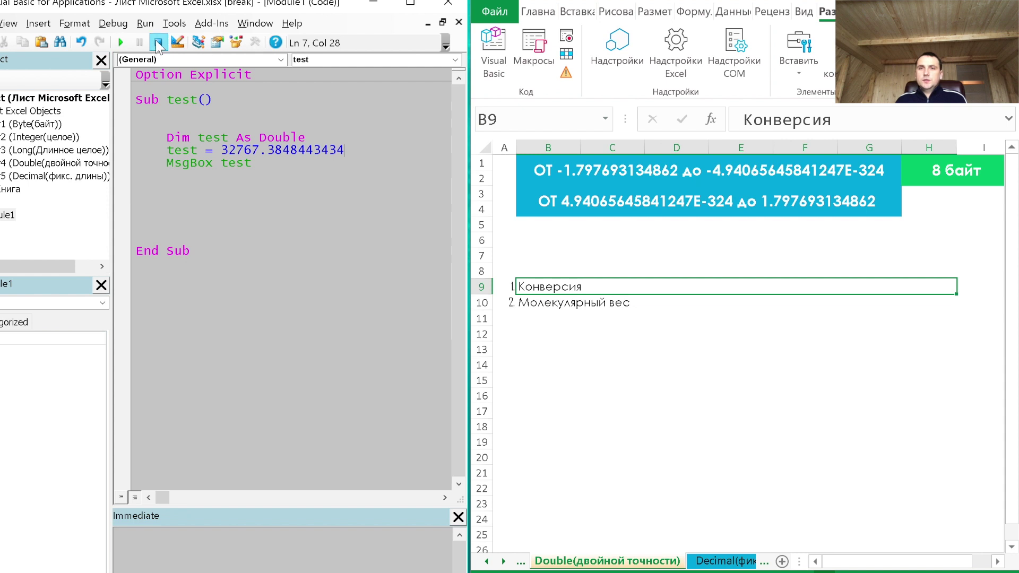
{"action": "left_click", "coordinate": [157, 42]}
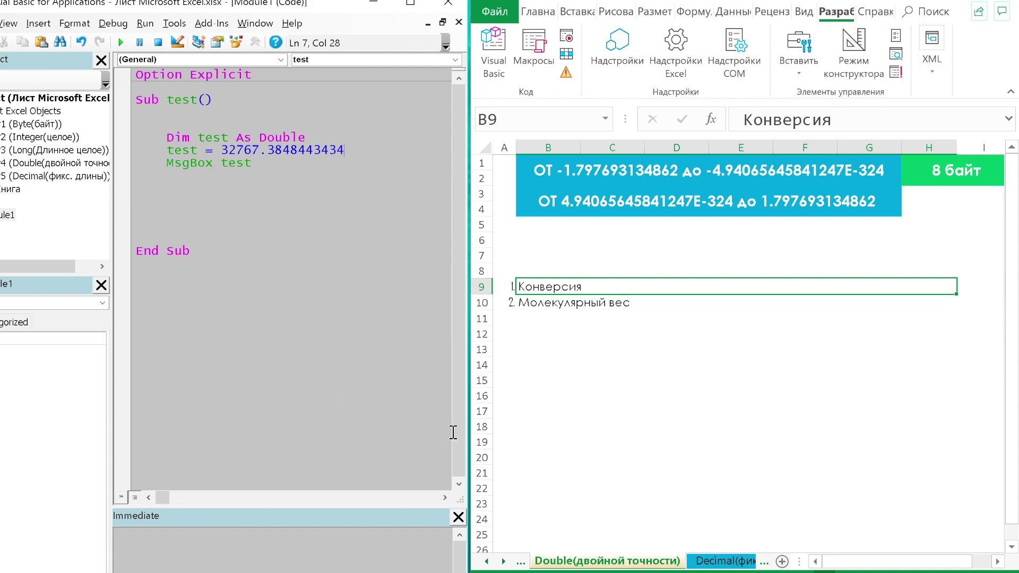